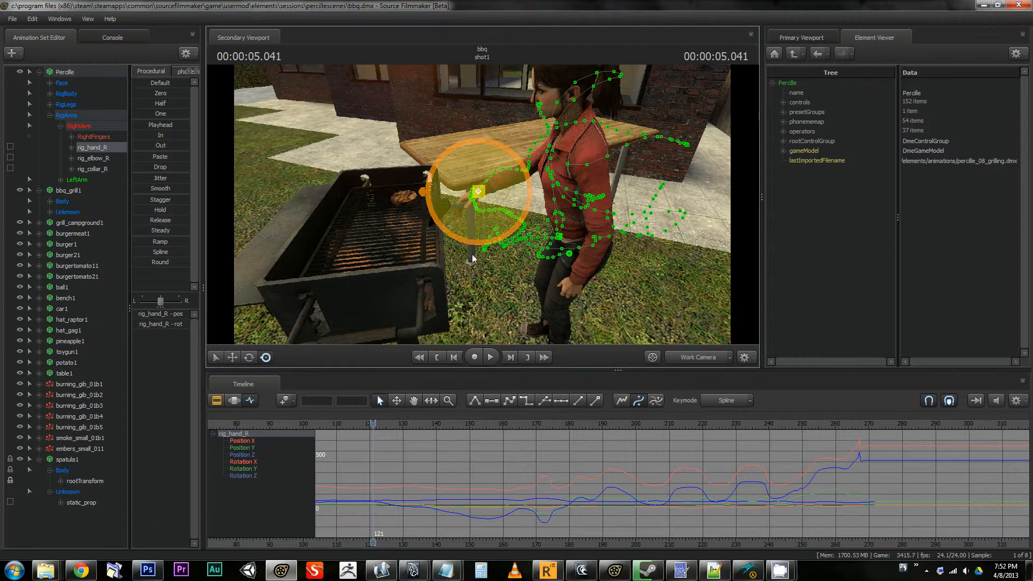
Play back the grilling animation from about frame 100 with the character and grill framed in view
mouse_move(456, 449)
alt+right_down()
mouse_move(467, 450)
mouse_move(447, 463)
alt+right_up()
mouse_move(447, 466)
alt+middle_down()
mouse_move(533, 461)
mouse_move(512, 478)
alt+middle_up()
alt+drag(584, 212, 609, 220)
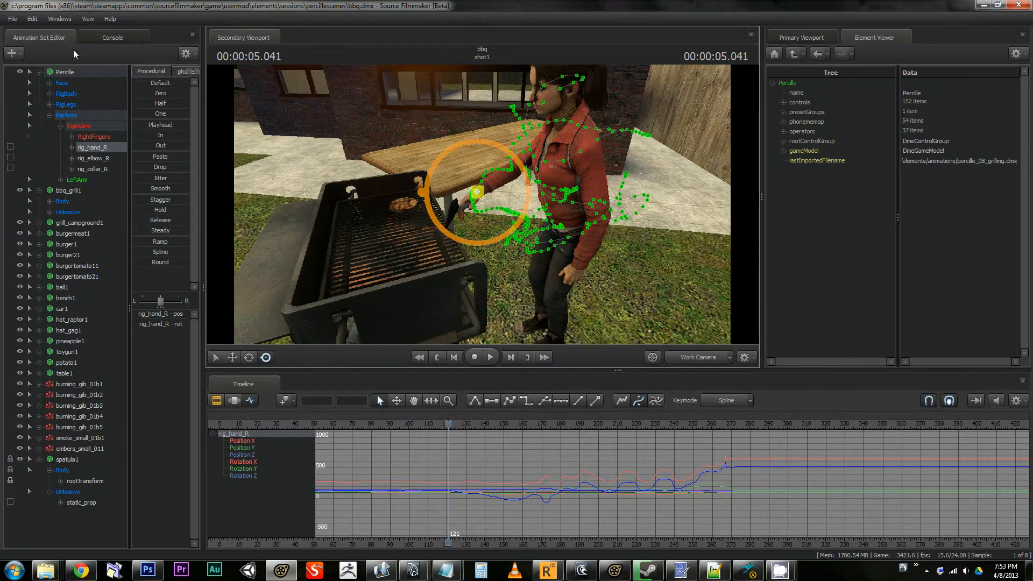
drag(448, 428, 409, 435)
key(space)
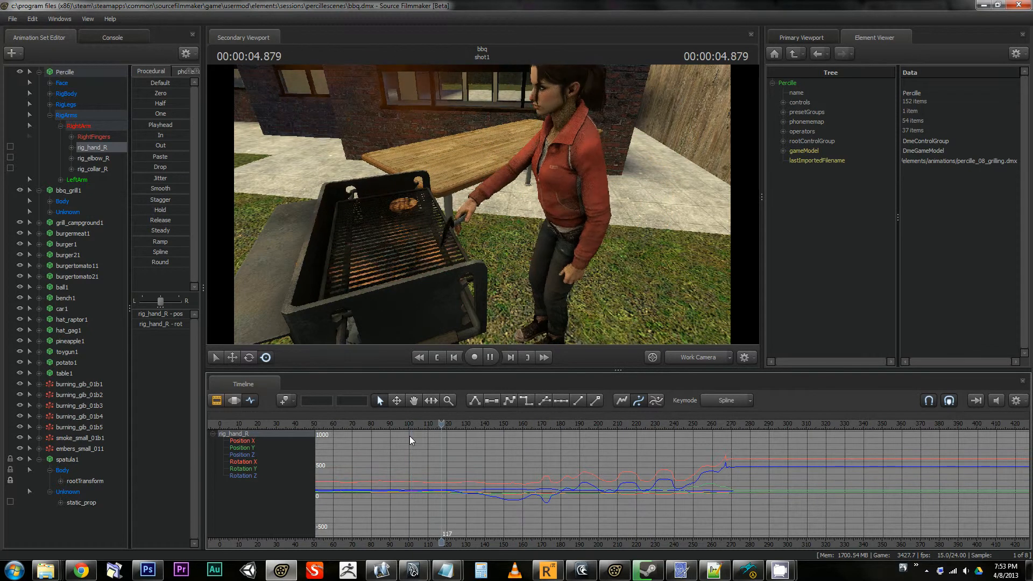
key(space)
Select the whole Percille animation set and scrub back to frame 75
click(67, 71)
right_click(68, 71)
mouse_move(131, 187)
click(481, 3)
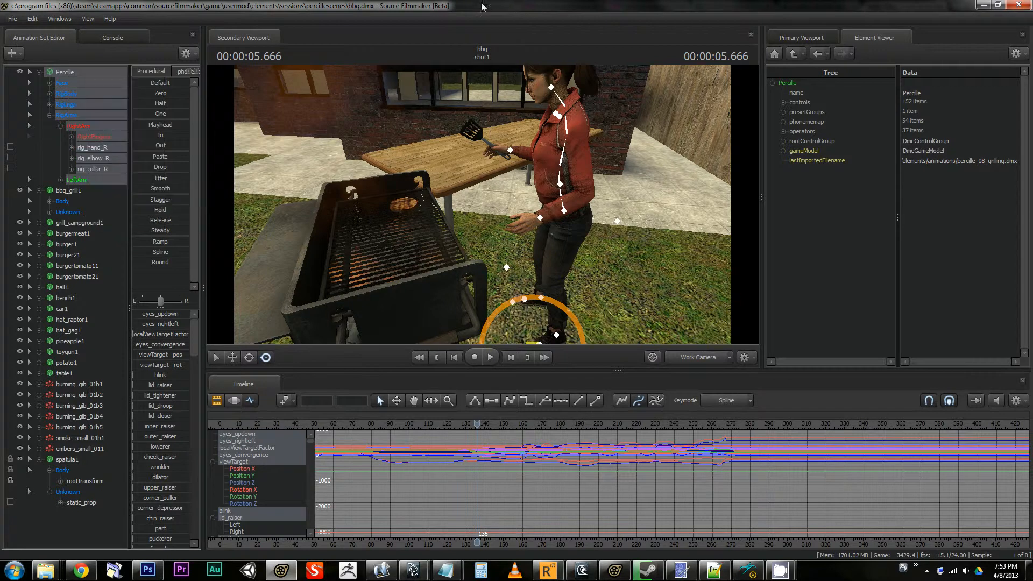
drag(478, 423, 449, 423)
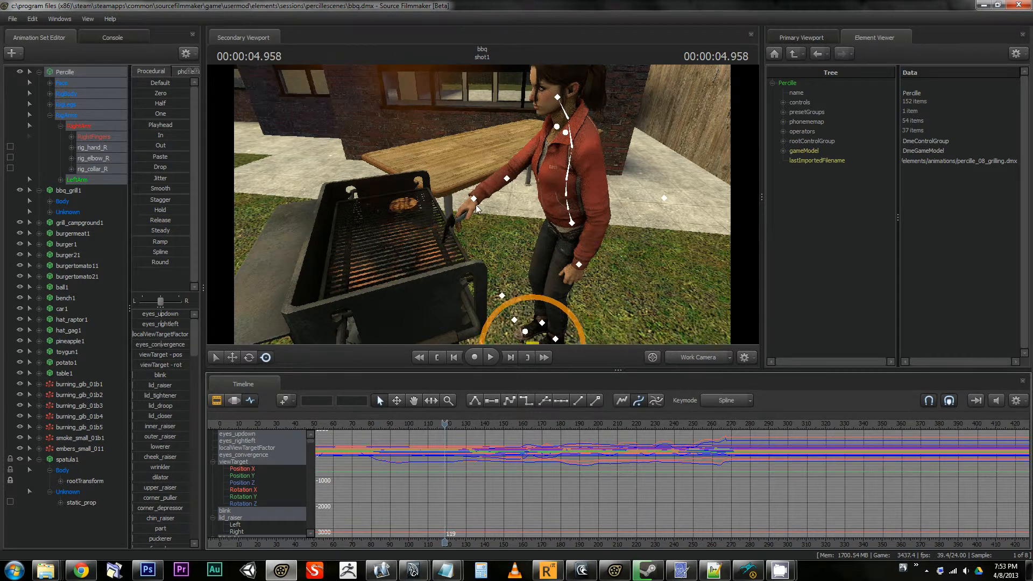
drag(441, 423, 362, 442)
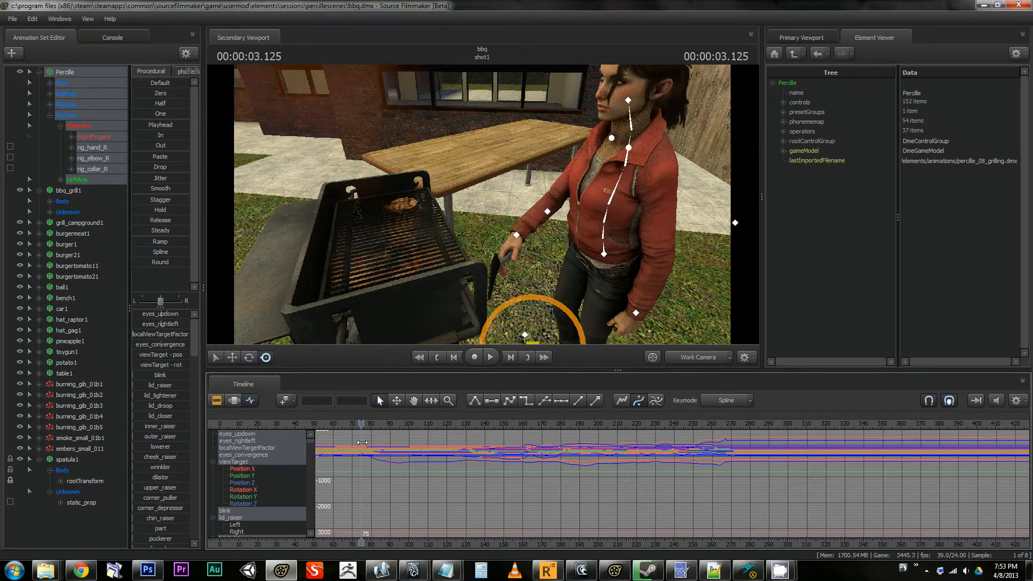
Examine the motion curves of all the character's controls across the shot in the graph editor
middle_drag(407, 438, 499, 461)
scroll(551, 466, down, 2)
scroll(499, 461, up, 5)
scroll(500, 458, down, 6)
ctrl+scroll(491, 450, up, 8)
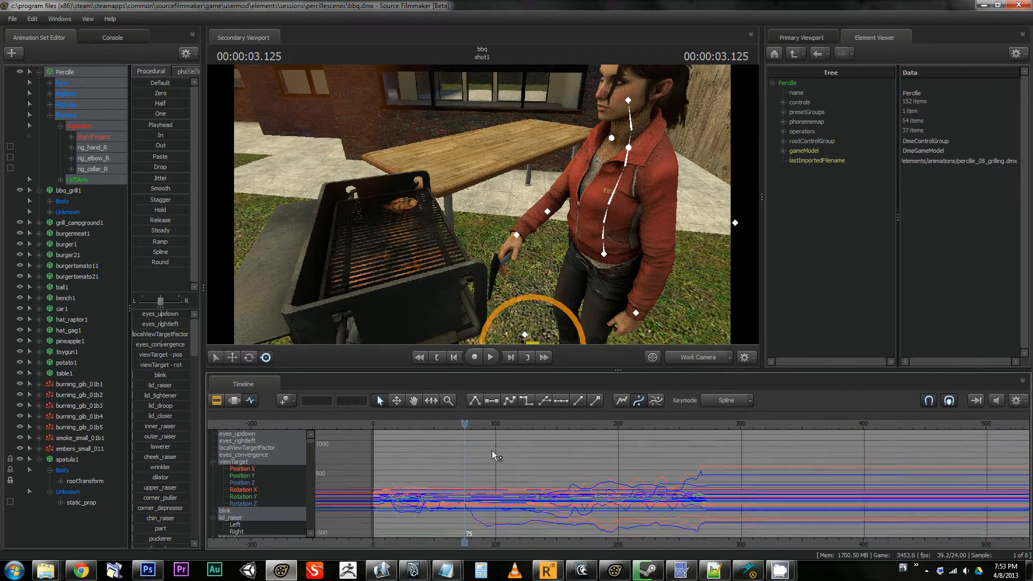
scroll(524, 483, up, 2)
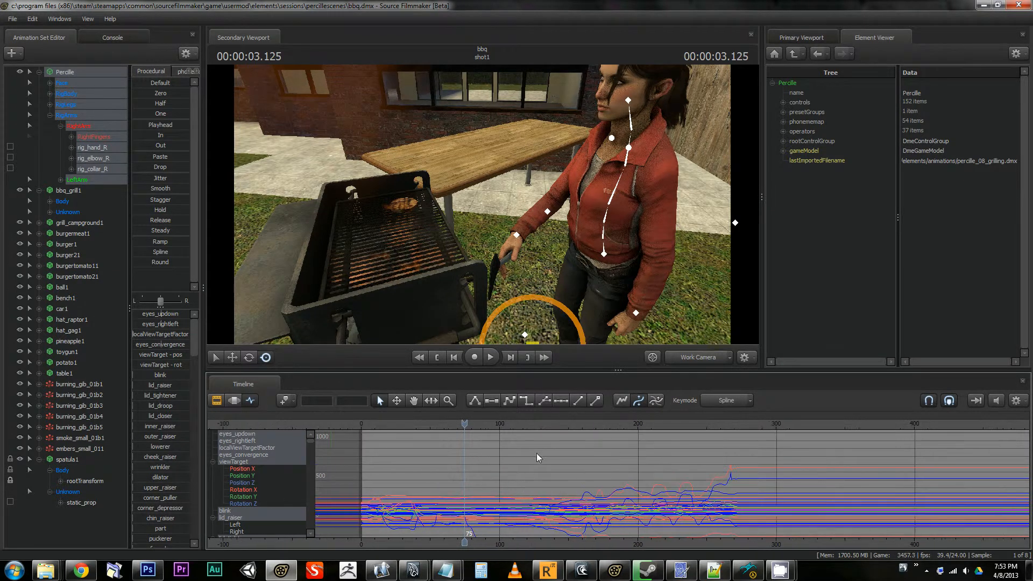
alt+middle_drag(529, 461, 531, 430)
ctrl+scroll(525, 444, up, 1)
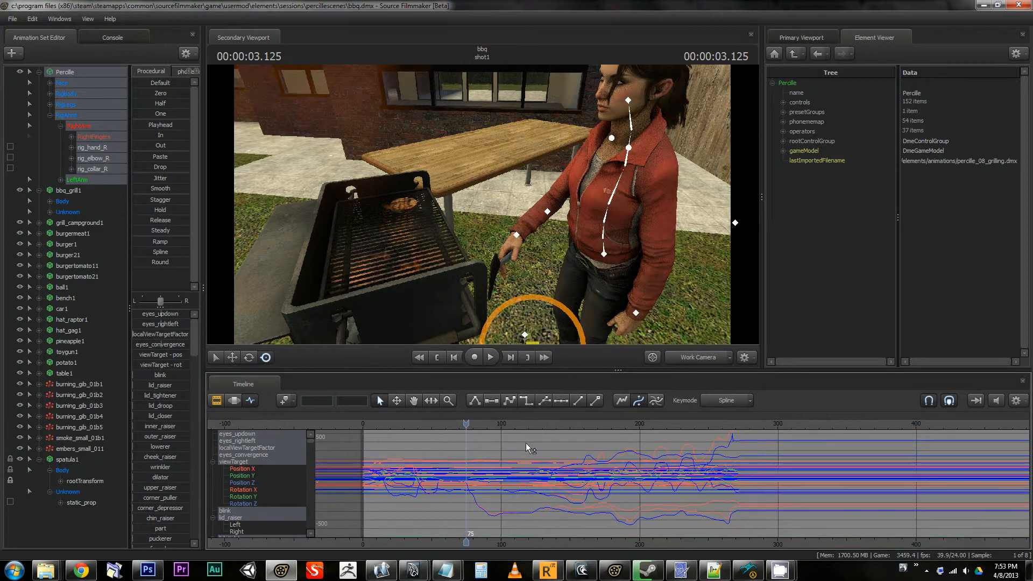
ctrl+scroll(525, 444, up, 2)
ctrl+scroll(526, 444, up, 1)
ctrl+scroll(525, 443, down, 4)
alt+middle_drag(542, 454, 529, 465)
scroll(543, 464, up, 5)
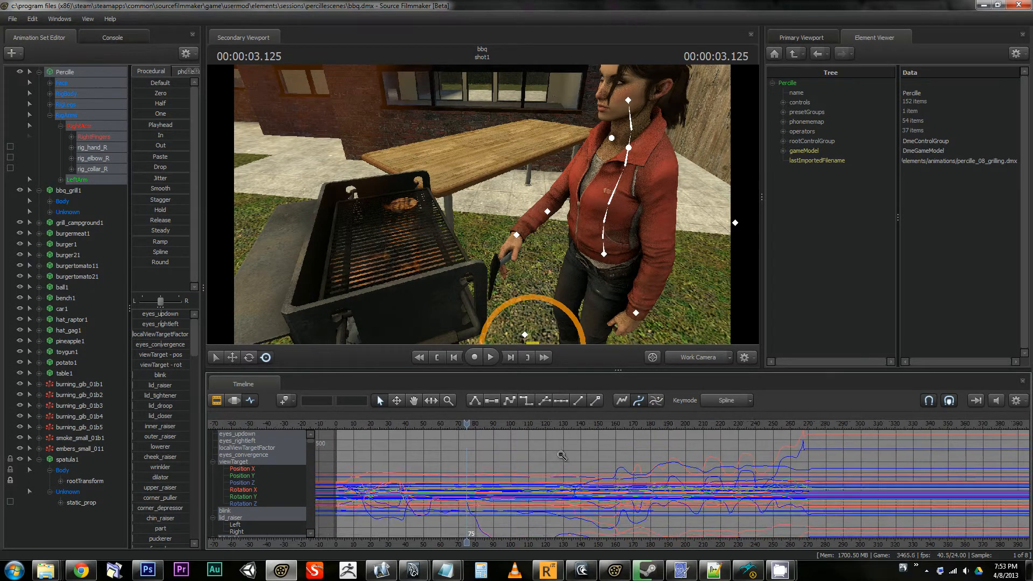
scroll(542, 459, up, 3)
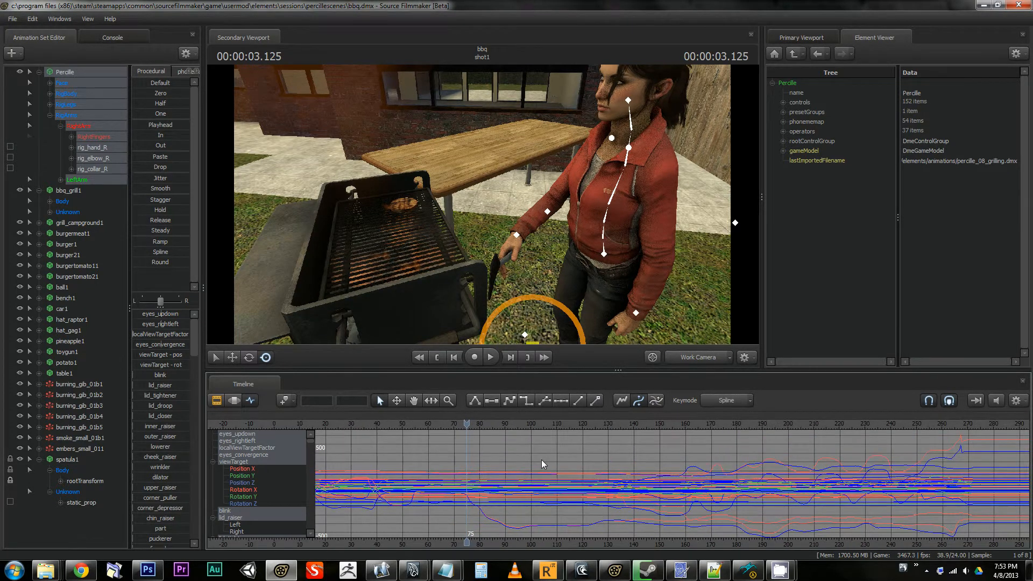
alt+middle_drag(541, 459, 654, 456)
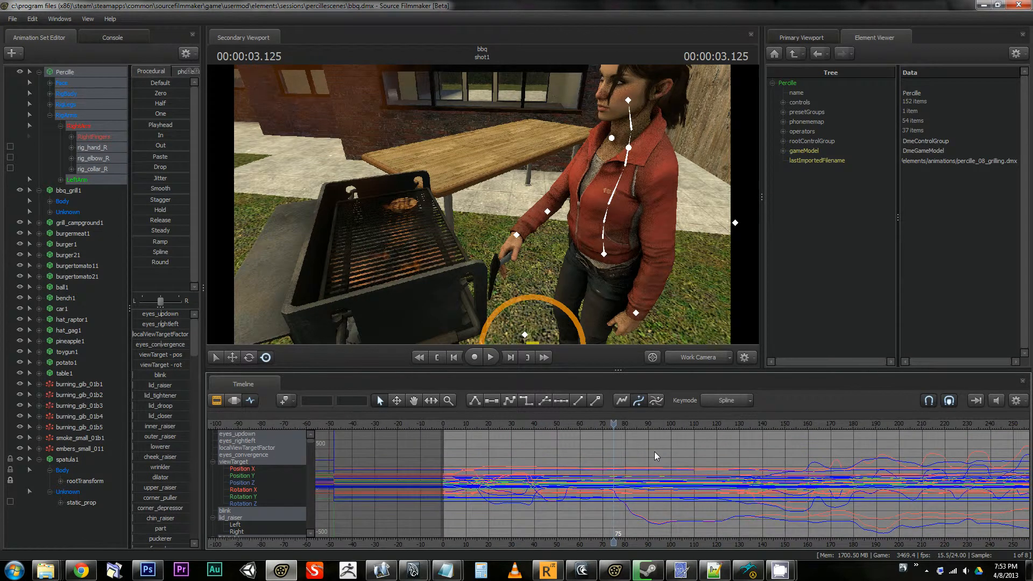
Select the right hand control rig_hand_R and view its position curves and rotation curves separately around frame 28
click(517, 235)
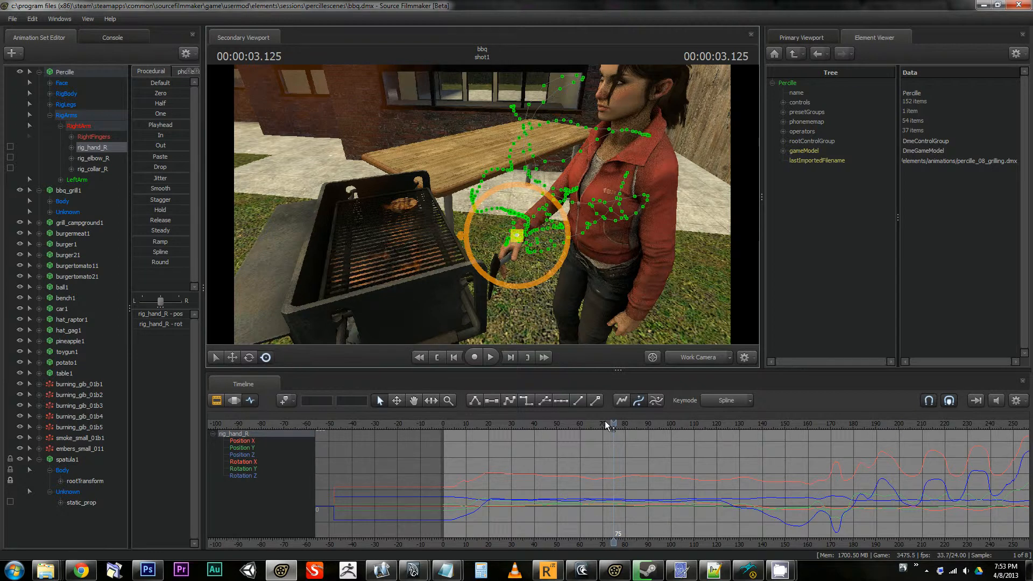
drag(618, 427, 507, 420)
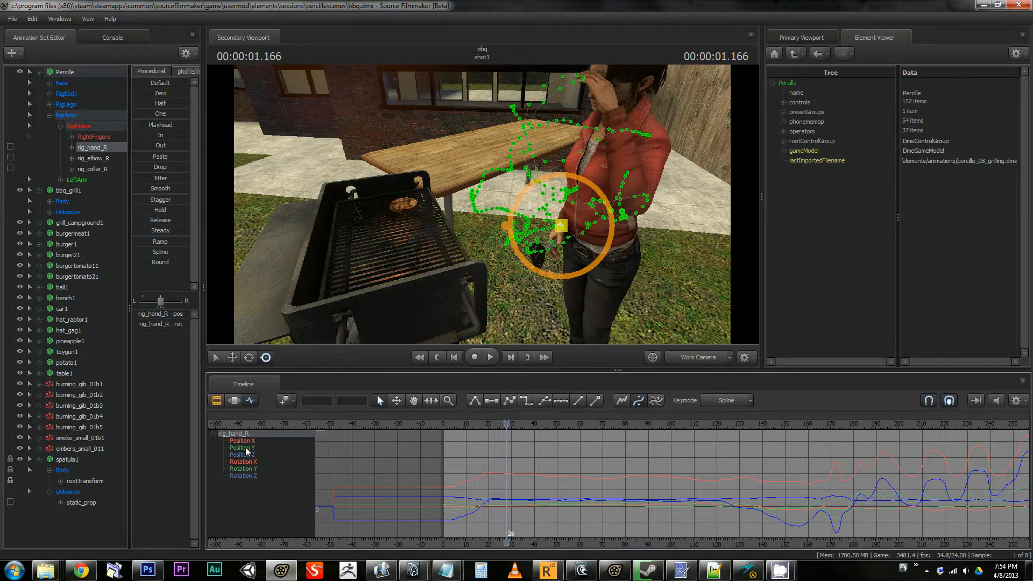
click(240, 442)
shift+click(257, 453)
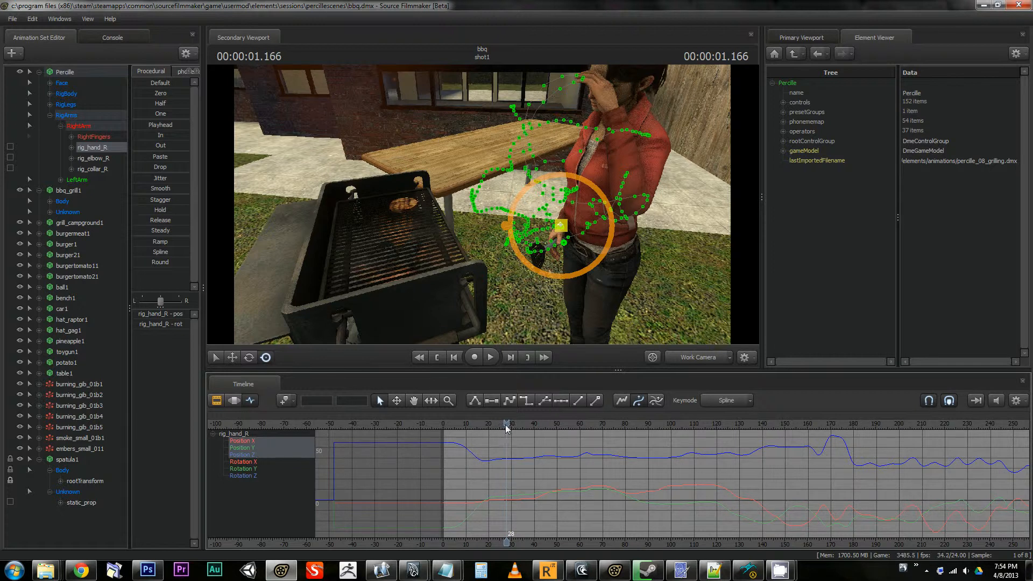
click(240, 461)
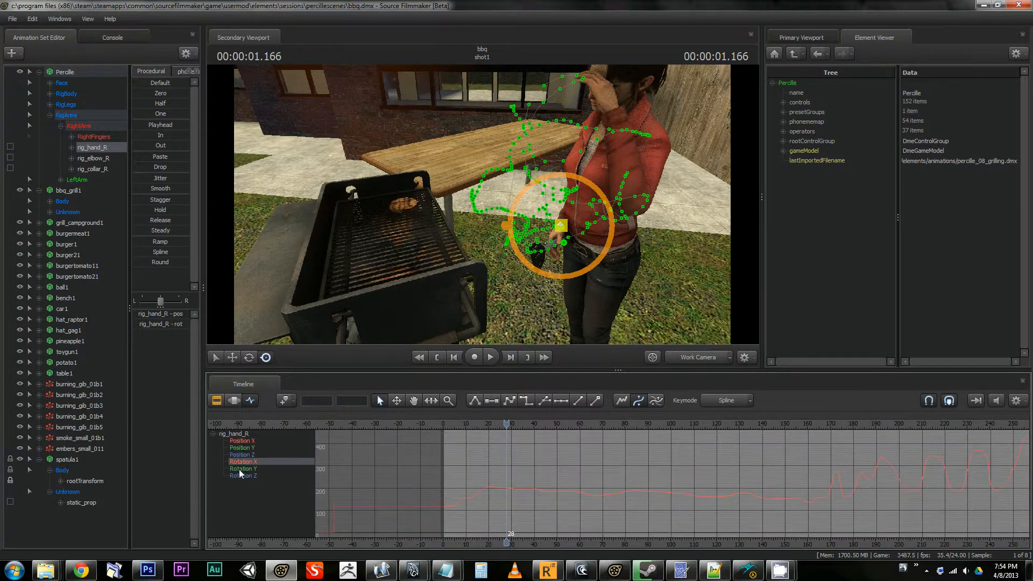
shift+click(241, 476)
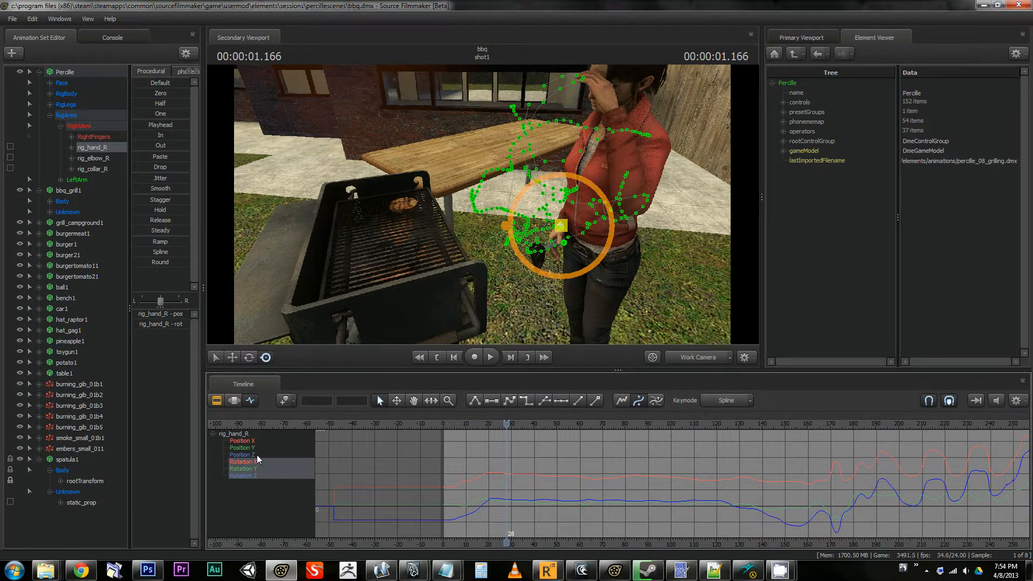
Isolate the Position X, Y and Z curves of rig_hand_R
click(240, 434)
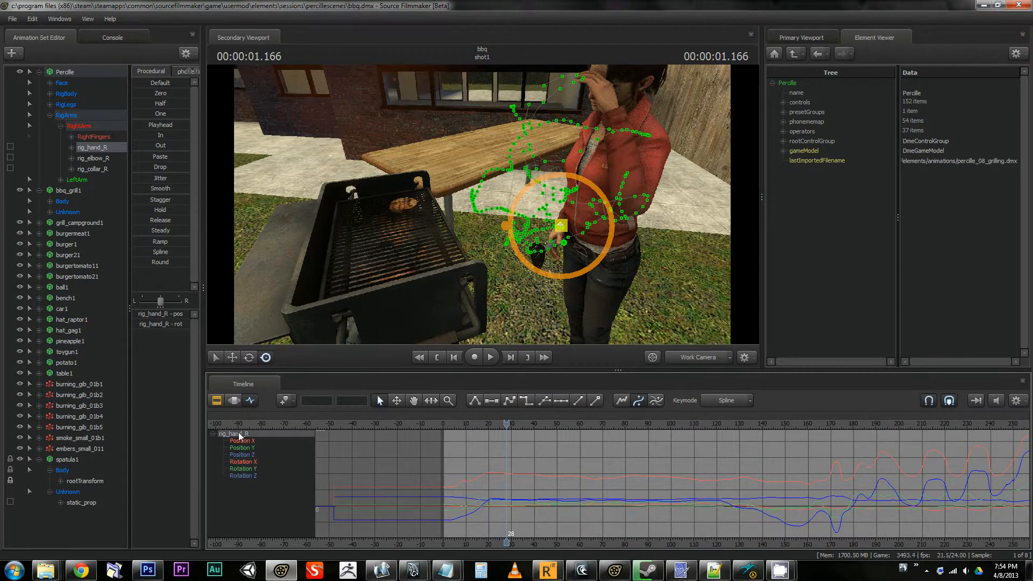
click(248, 442)
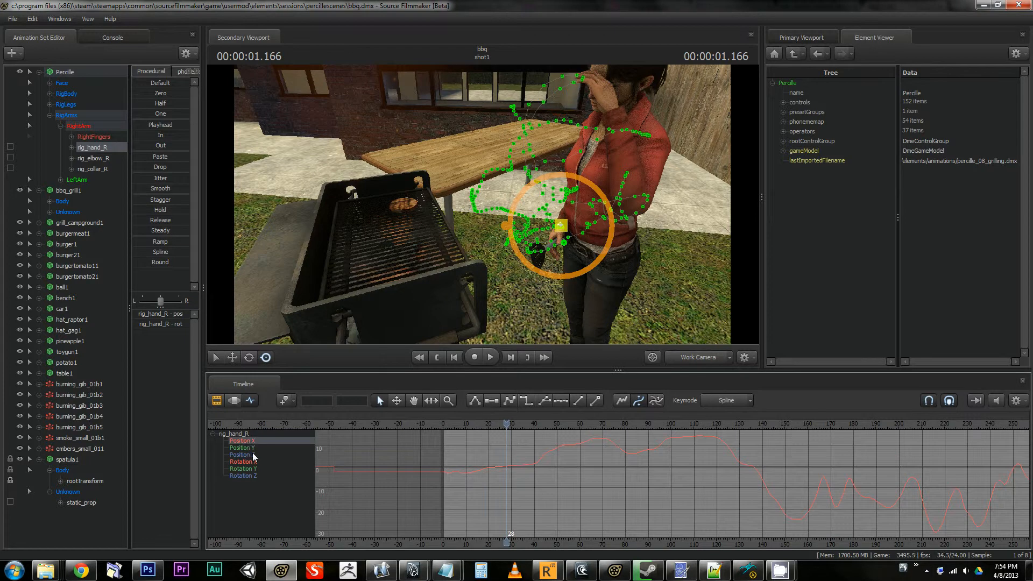
shift+click(254, 456)
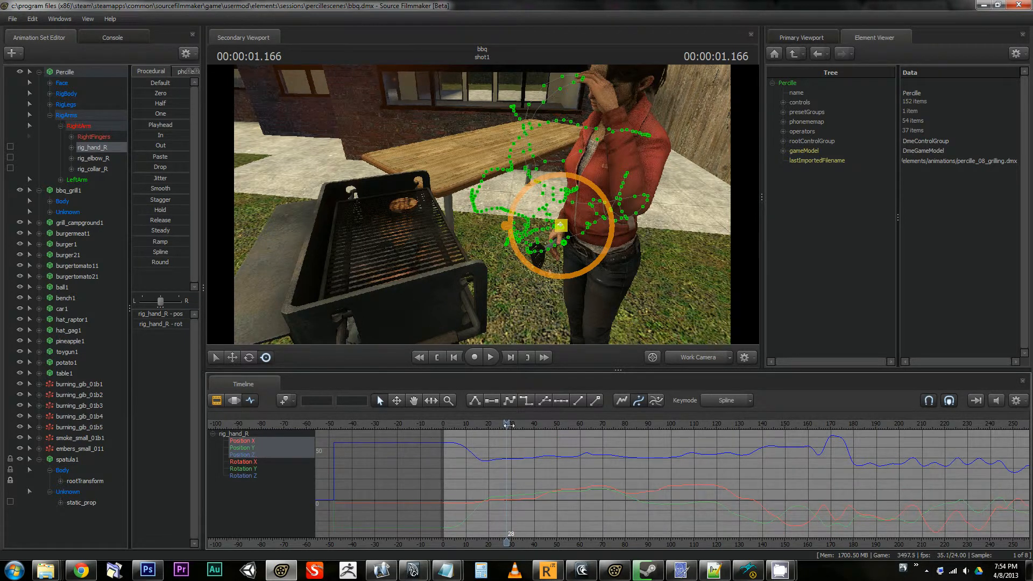
click(244, 442)
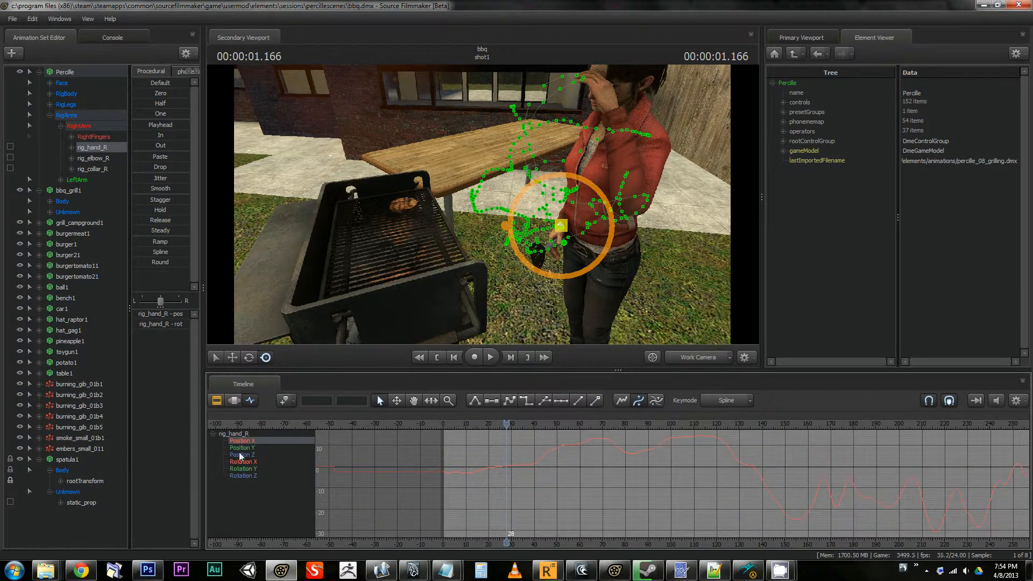
shift+click(247, 456)
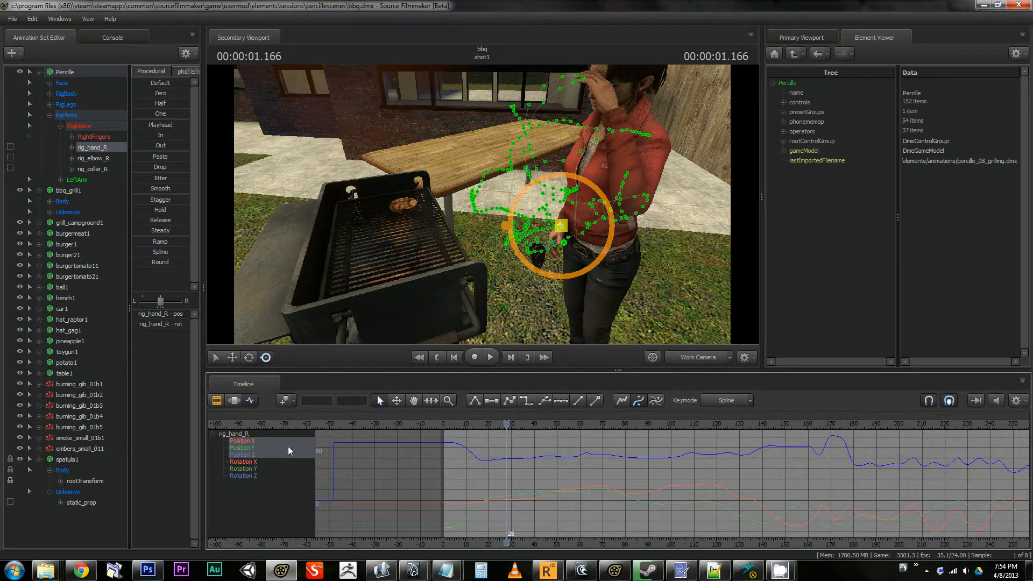
Add keyframes to the right hand's position curves at frames 6 and 18, where the arm's pose changes
mouse_move(510, 423)
mouse_down()
mouse_move(452, 428)
mouse_move(513, 425)
mouse_up()
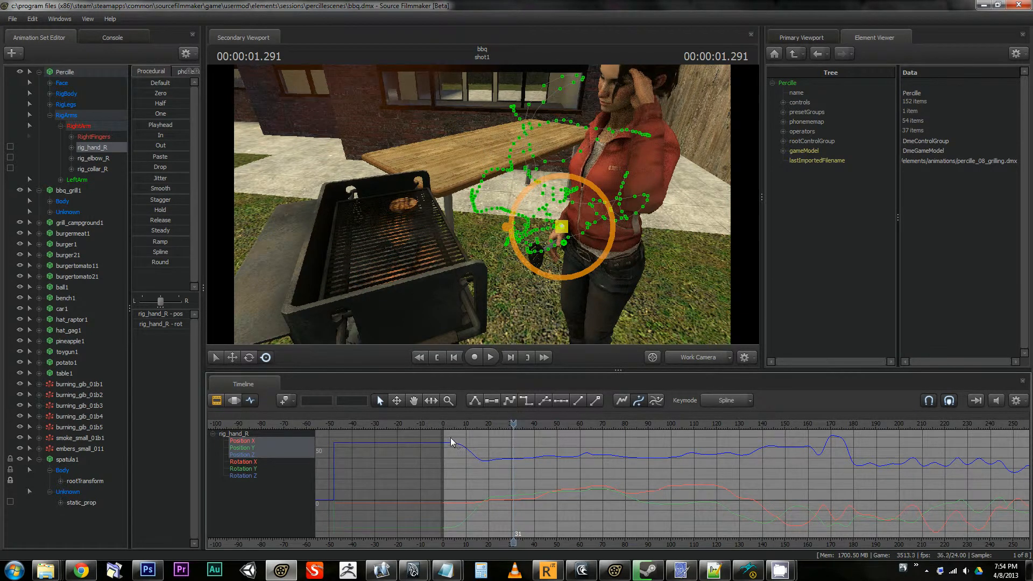
drag(510, 423, 458, 425)
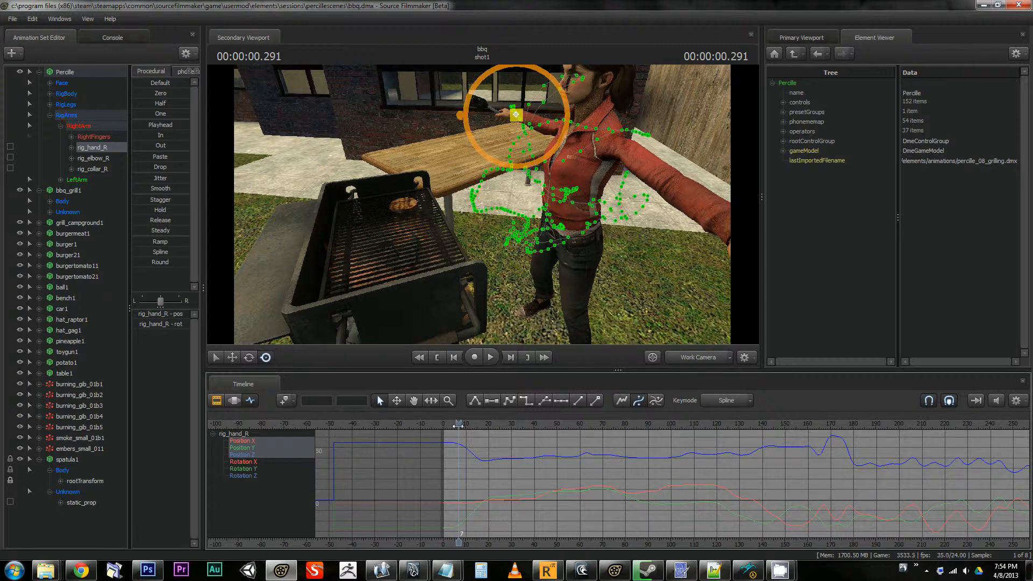
drag(458, 425, 455, 426)
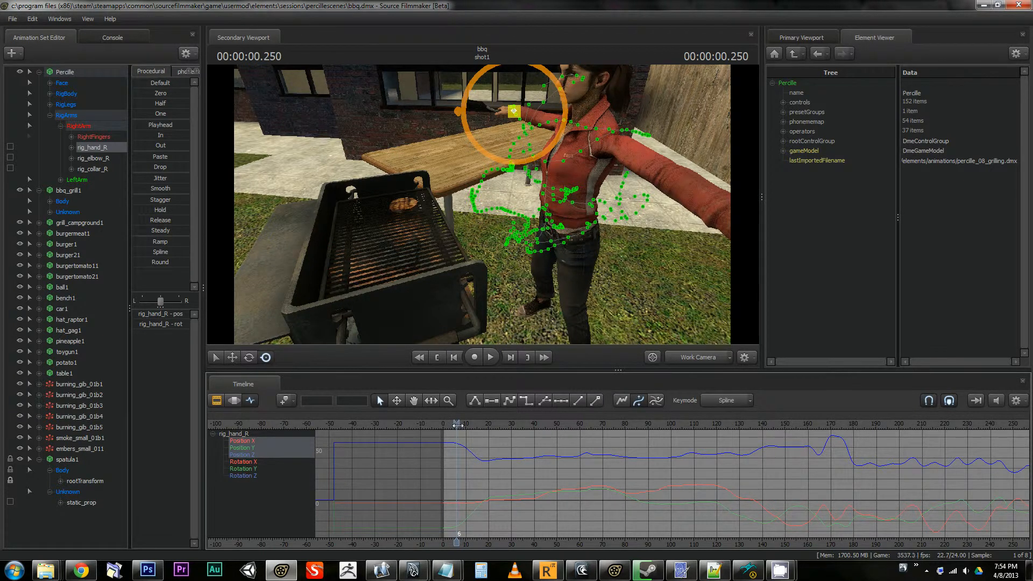
drag(458, 426, 484, 423)
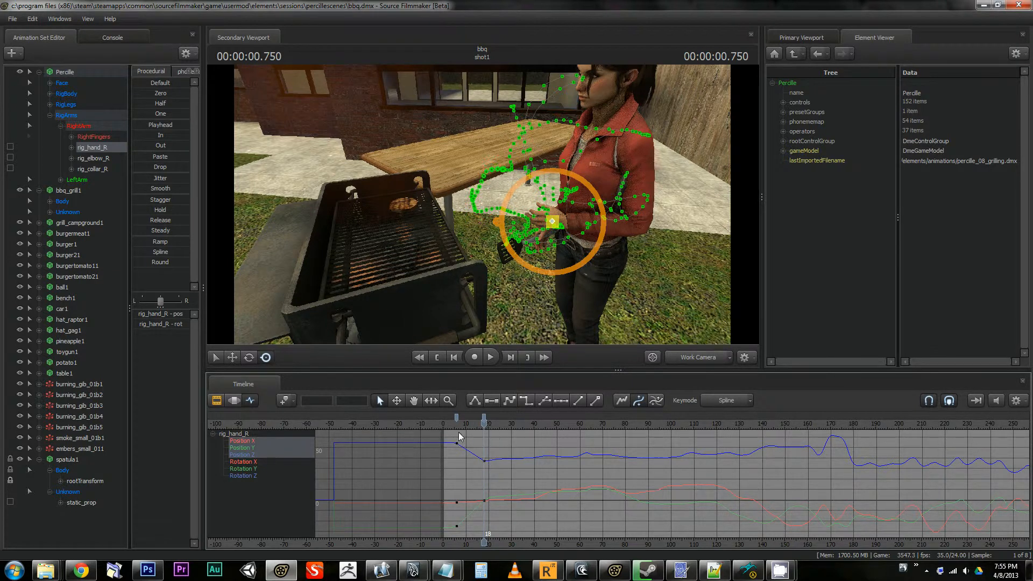
mouse_move(483, 425)
mouse_down()
mouse_move(456, 426)
mouse_move(481, 426)
mouse_up()
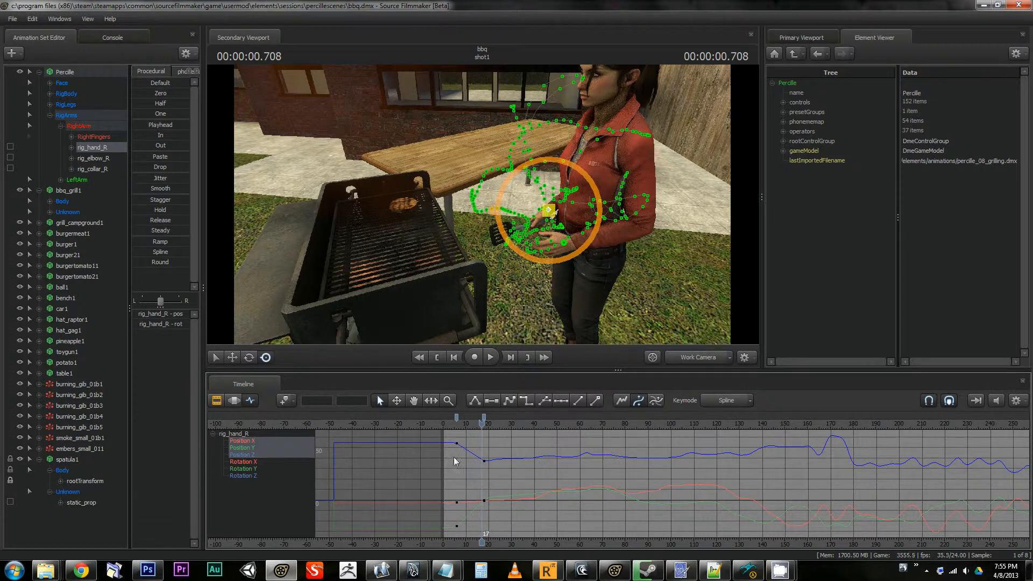
key(Right)
key(m)
Add keyframes to the right hand's position curves at frames 40 and 55
drag(458, 428, 534, 449)
key(m)
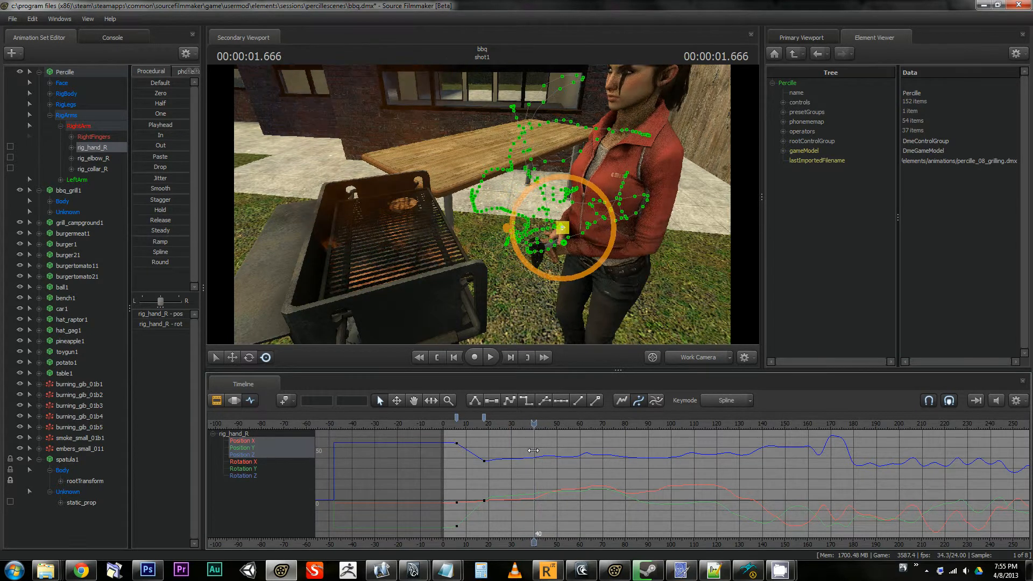
key(m)
drag(535, 424, 569, 417)
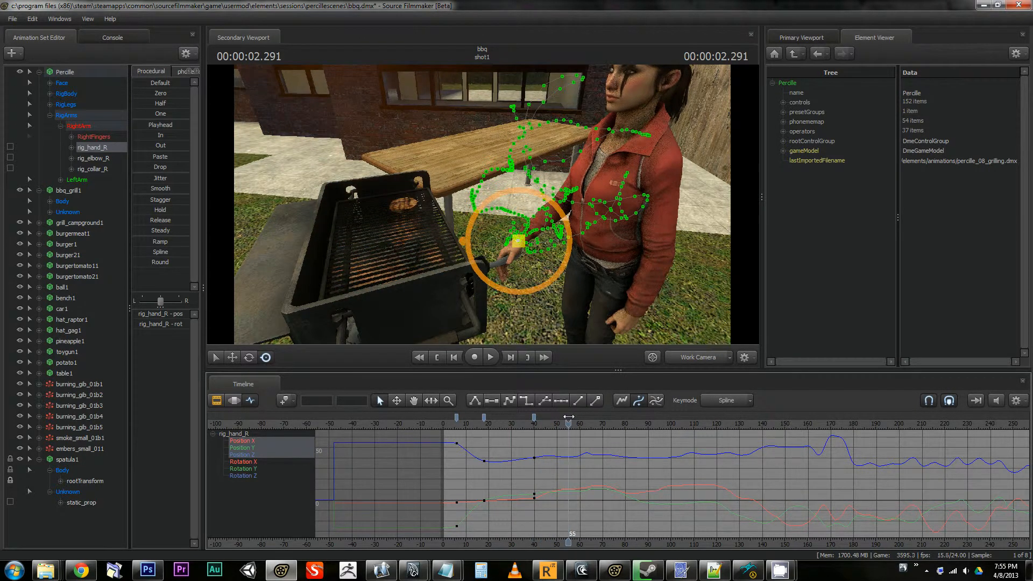
key(m)
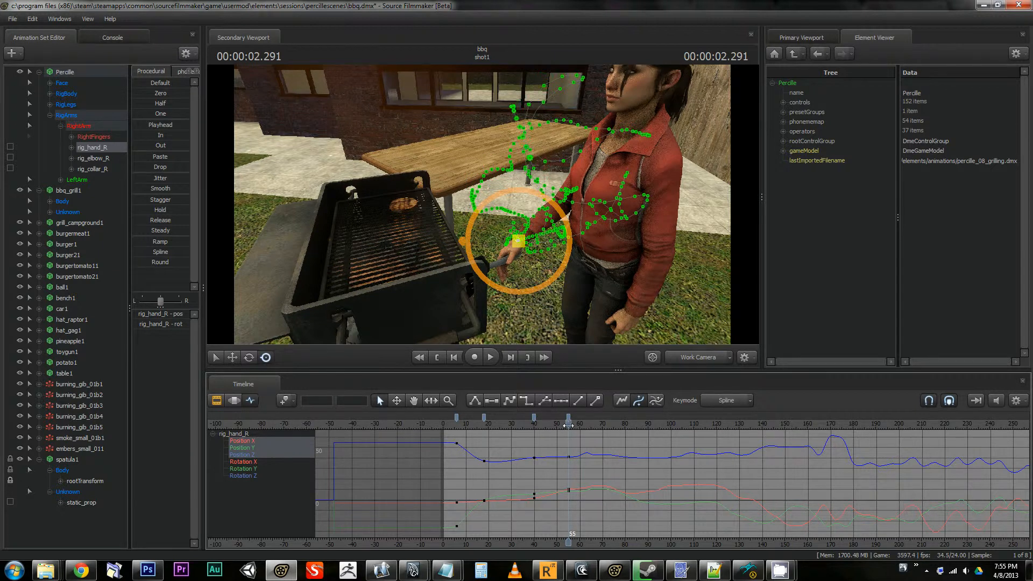
Add keyframes to the right hand's position curves at frames 63, 68, 80, 93, about 99, about 108 and 114
mouse_move(569, 425)
mouse_down()
mouse_move(549, 427)
mouse_move(597, 420)
mouse_move(587, 419)
mouse_up()
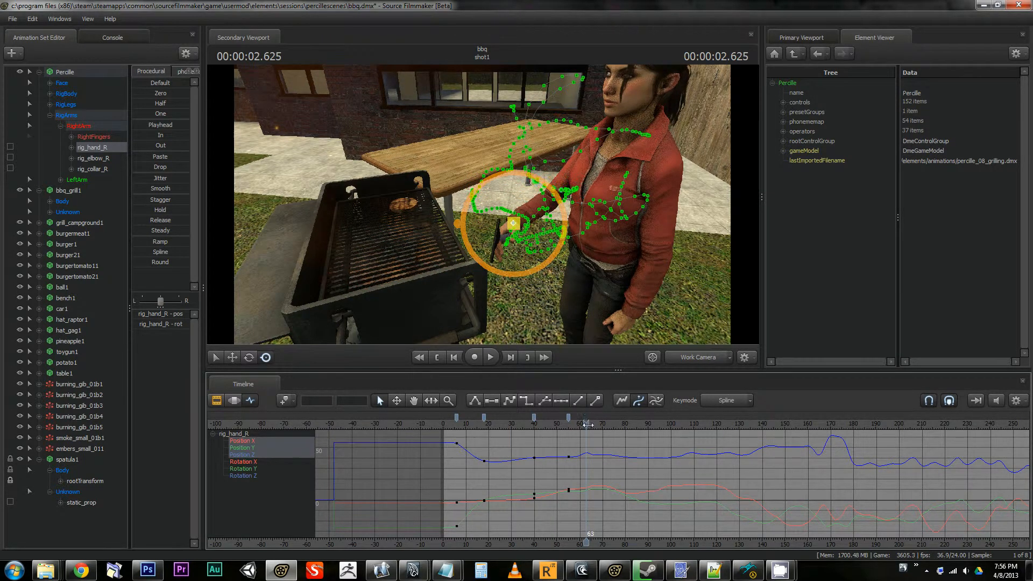
drag(588, 424, 616, 425)
mouse_move(629, 424)
mouse_down()
mouse_move(614, 425)
mouse_move(625, 425)
mouse_up()
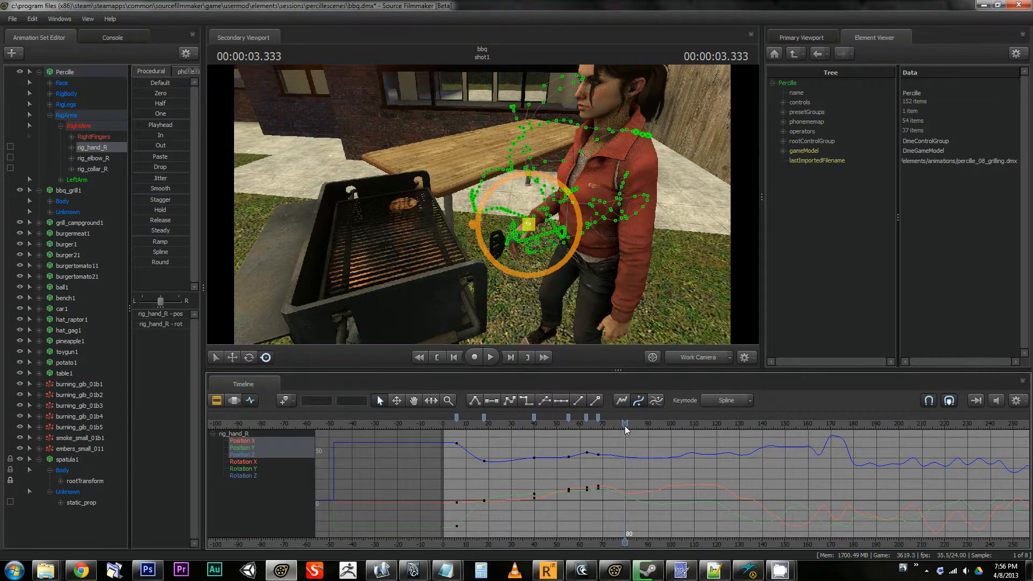
drag(624, 424, 670, 425)
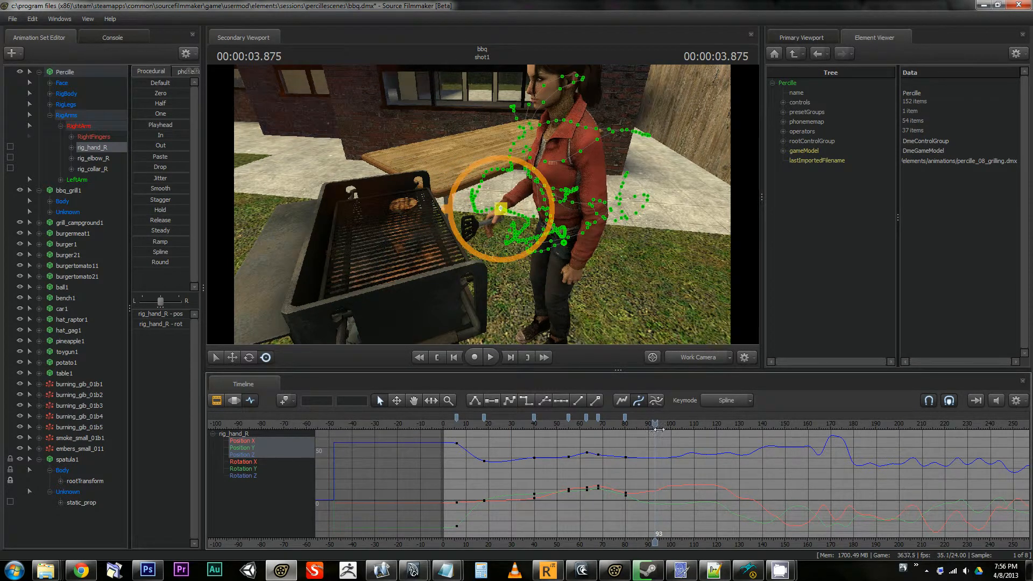
drag(655, 424, 703, 425)
Play the shot backward and forward between about frames 90 and 121 to check the right hand's motion
key(k)
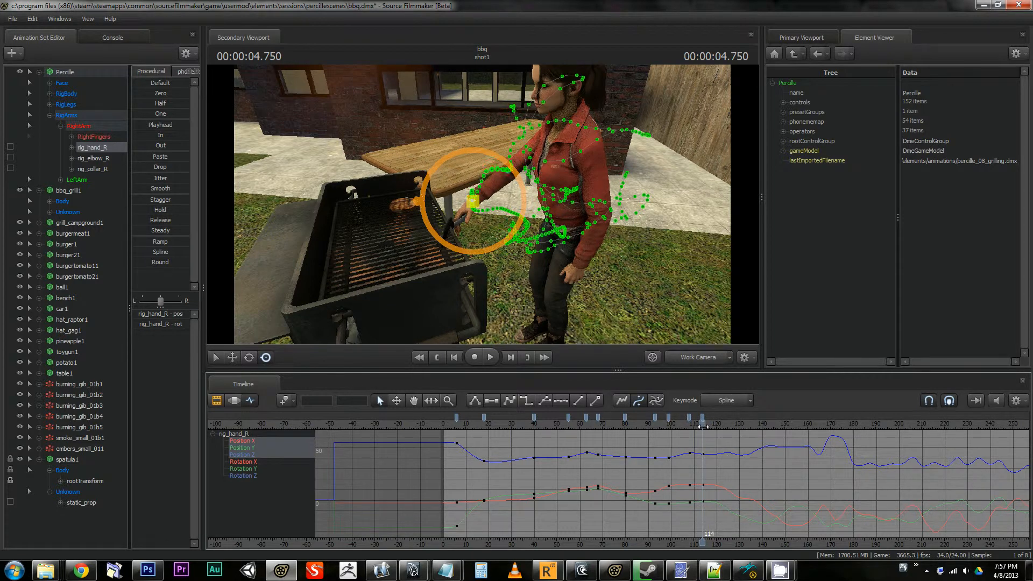
mouse_move(707, 425)
mouse_down()
mouse_move(717, 427)
mouse_move(674, 428)
mouse_move(705, 427)
mouse_up()
key(j)
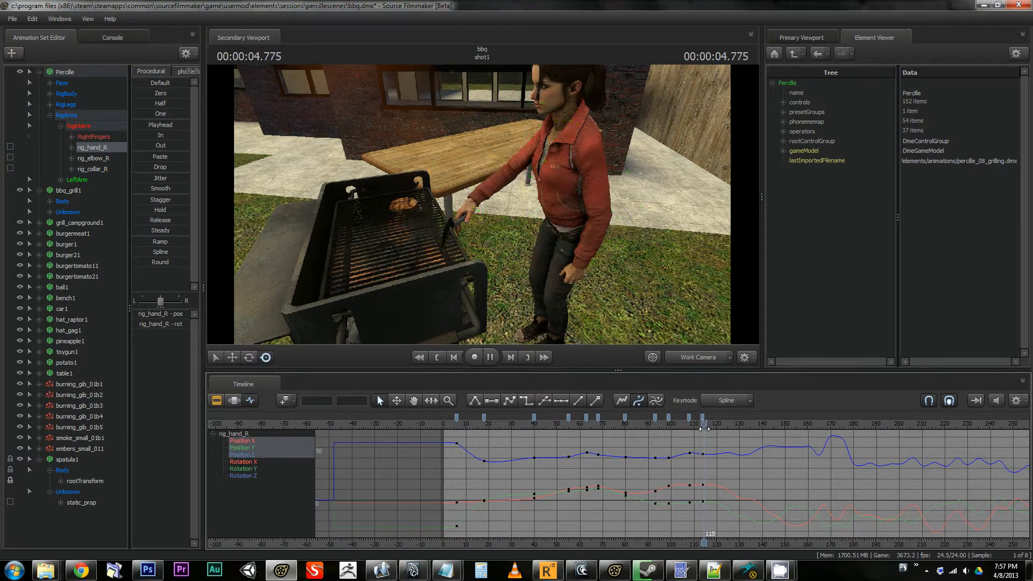
key(l)
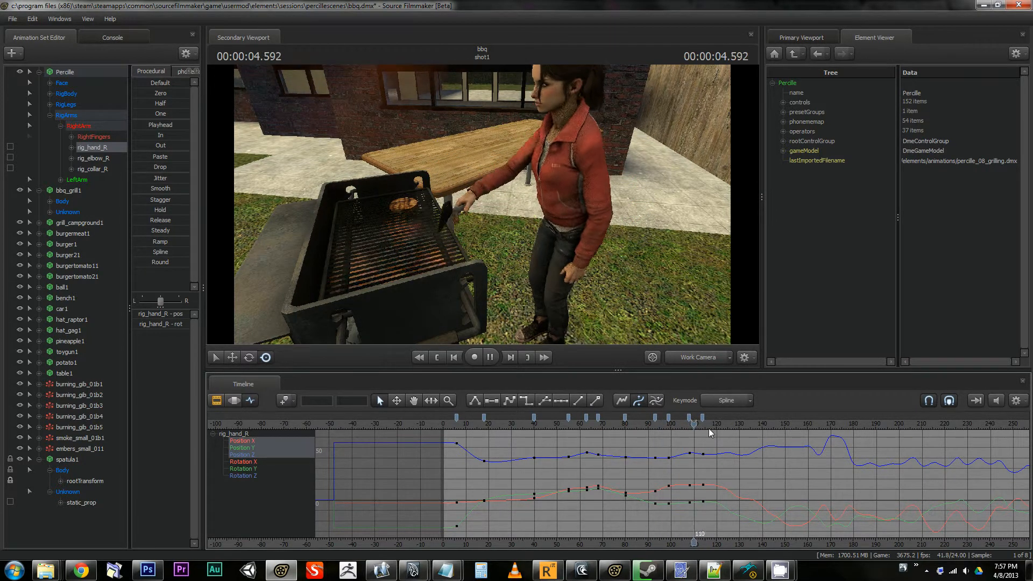
key(j)
key(k)
key(j)
key(l)
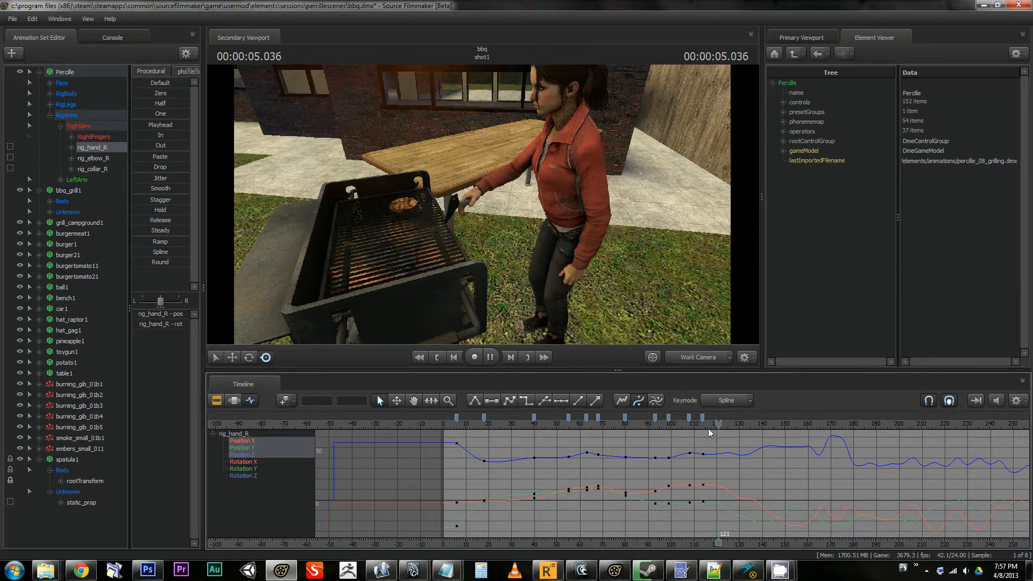
key(j)
key(l)
key(j)
key(k)
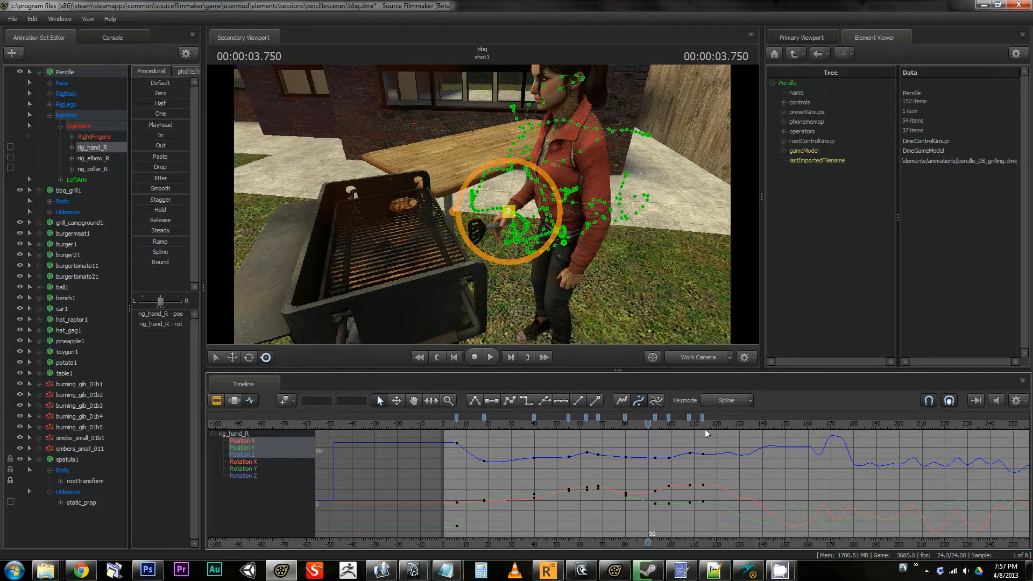
Step through the frames around 93 to 97 one at a time to examine how the hand's pose changes
key(Right)
key(Right)
key(Right)
key(Right)
key(Right)
key(Right)
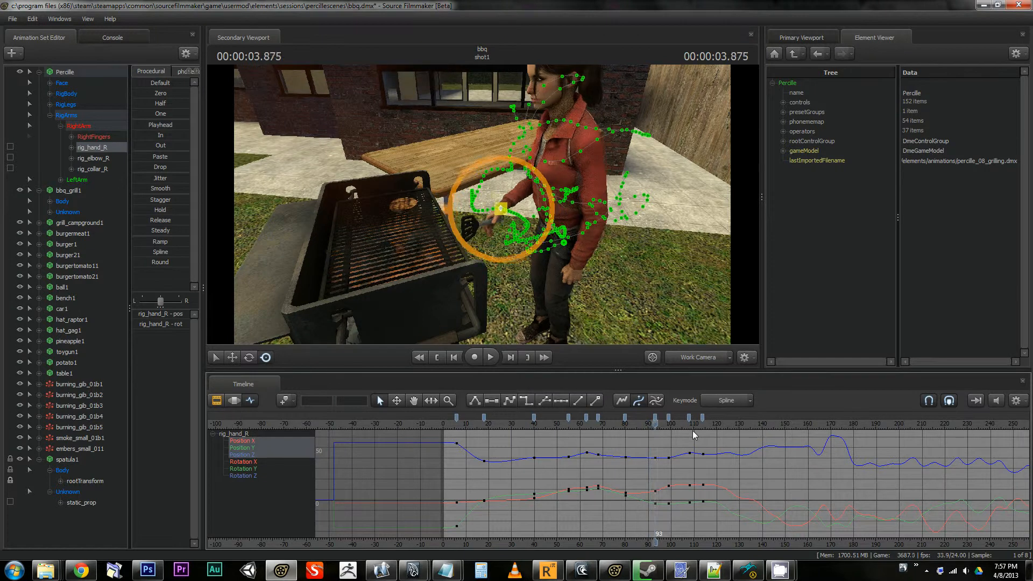
key(Left)
key(Left)
key(Left)
key(Right)
key(Right)
key(Right)
key(Right)
key(Right)
key(Right)
key(Left)
key(Left)
key(Left)
key(Left)
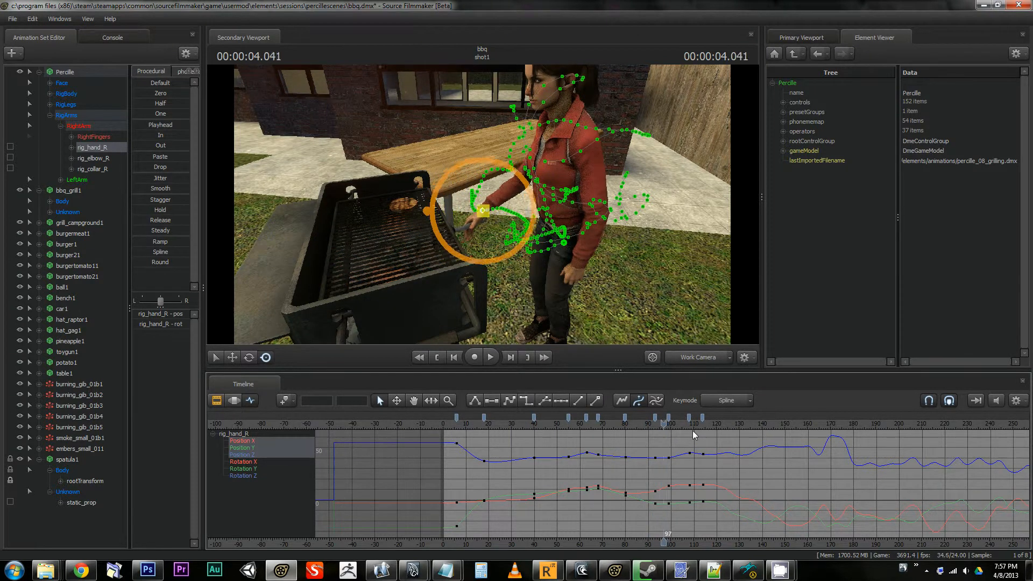
Scrub on from the start of the shot and add right-hand position keyframes at about frames 124, 131, 144 and 155
key(Home)
key(End)
key(Home)
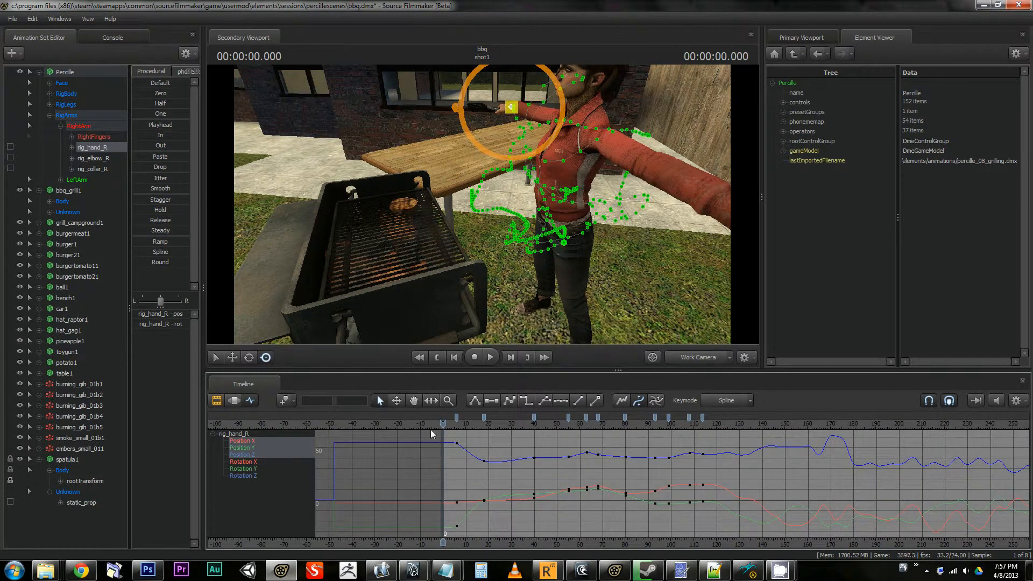
drag(440, 424, 808, 414)
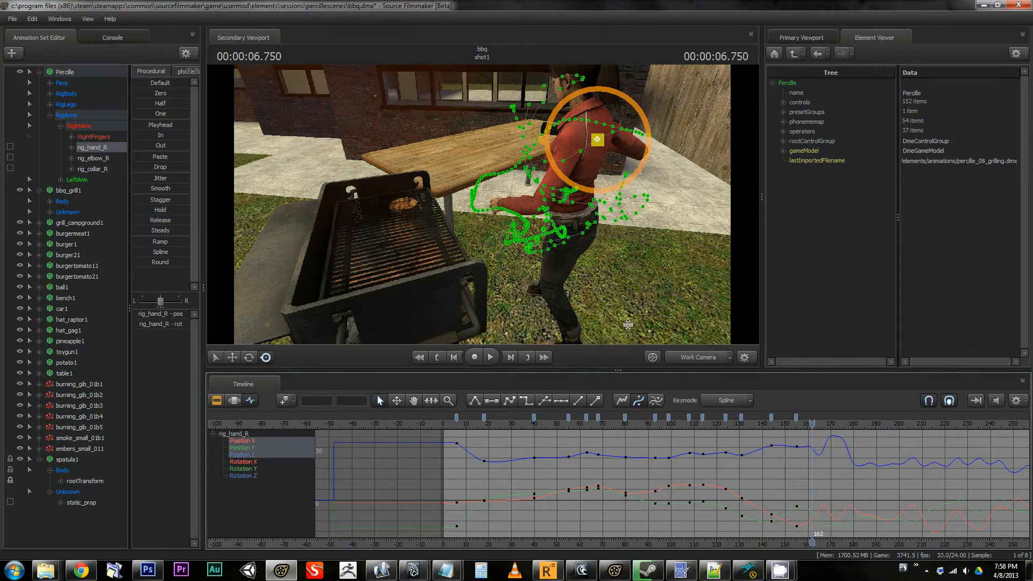
View the right hand from closer up and add position keyframes at about frames 160, 165 and 171
key(a)
drag(468, 186, 530, 210)
key(w)
key(s)
key(w)
mouse_move(652, 355)
mouse_down()
mouse_move(614, 323)
mouse_move(652, 355)
mouse_up()
mouse_move(814, 423)
mouse_down()
mouse_move(801, 423)
mouse_move(826, 422)
mouse_move(789, 420)
mouse_move(816, 415)
mouse_up()
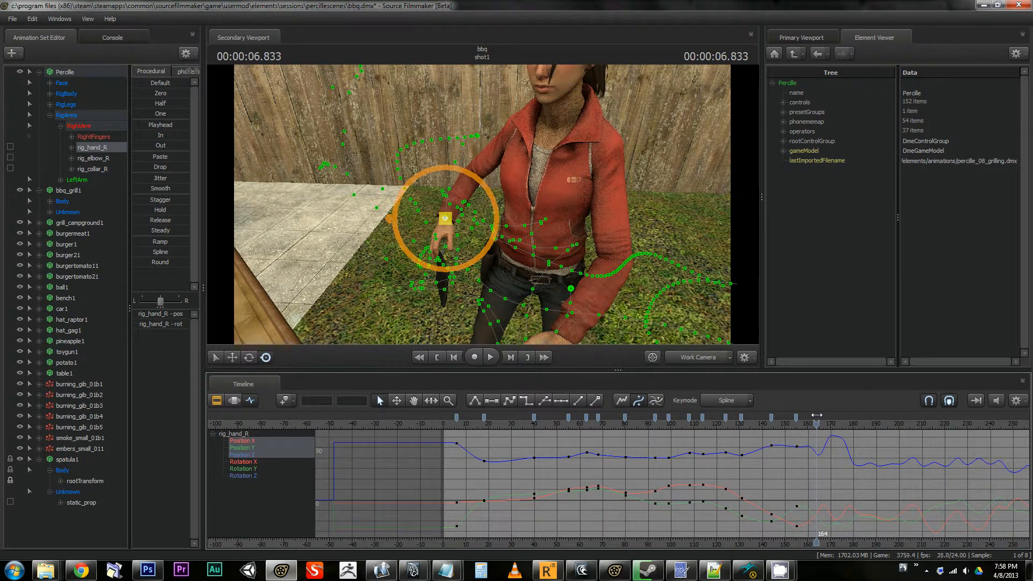
mouse_move(817, 415)
mouse_down()
mouse_move(803, 416)
mouse_move(832, 420)
mouse_up()
key(m)
Add keyframes at the remaining pose changes on the right hand's position curves, from about frame 176 to about 273
drag(841, 423, 877, 428)
key(m)
key(m)
key(s)
mouse_move(684, 315)
mouse_down()
mouse_move(667, 314)
mouse_move(683, 315)
mouse_up()
middle_drag(924, 453, 665, 454)
drag(626, 421, 700, 404)
drag(705, 404, 390, 478)
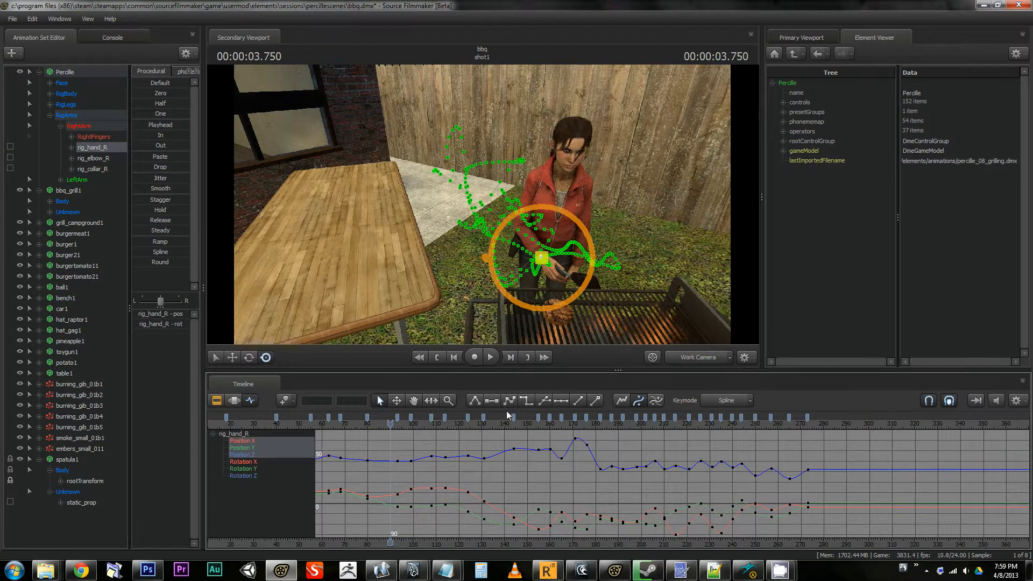
Fit all of the right hand's position keyframes in the graph and scrub back to frame 2
drag(644, 237, 514, 237)
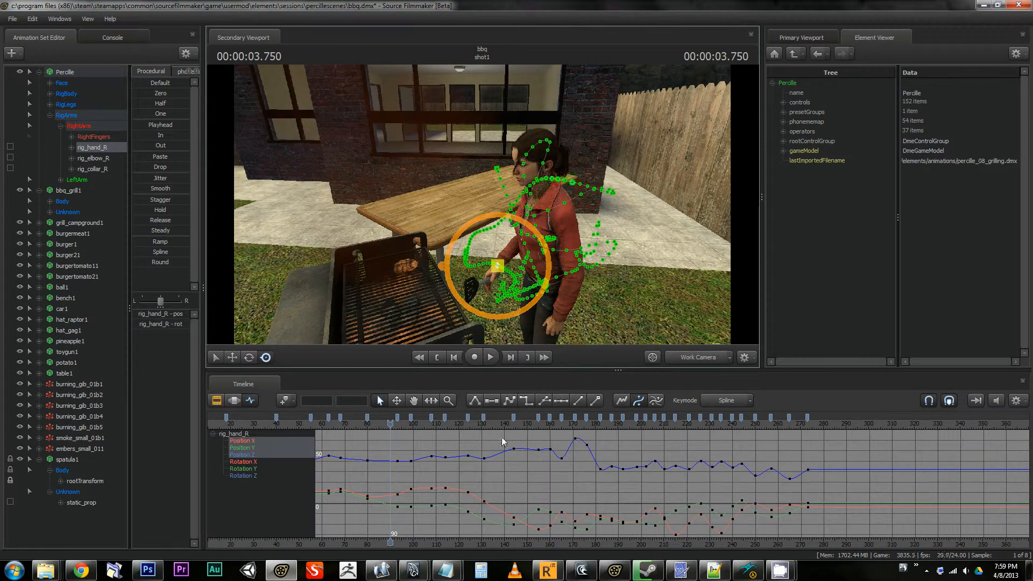
alt+middle_drag(457, 434, 569, 441)
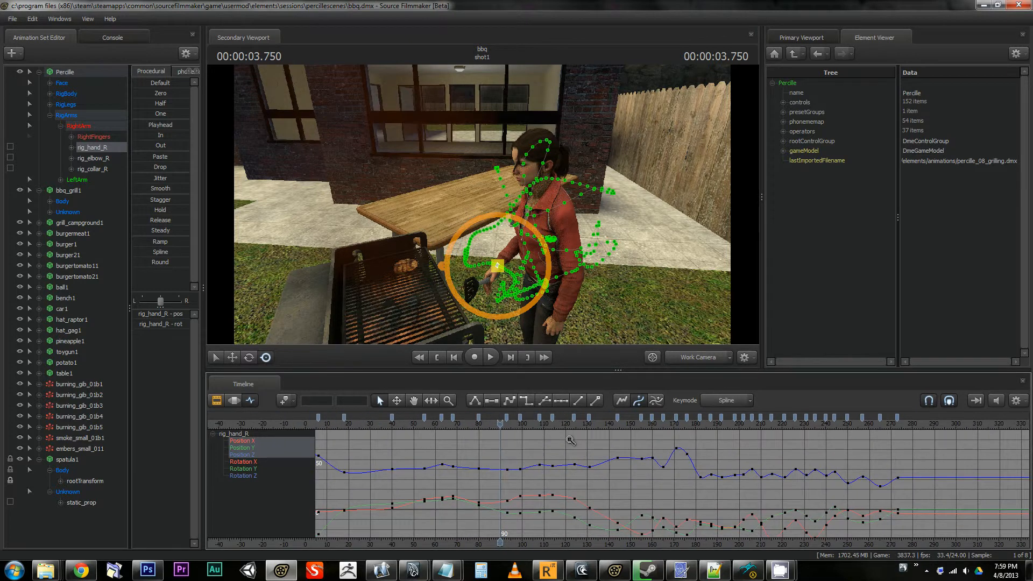
alt+right_drag(569, 441, 535, 447)
alt+middle_drag(536, 446, 560, 455)
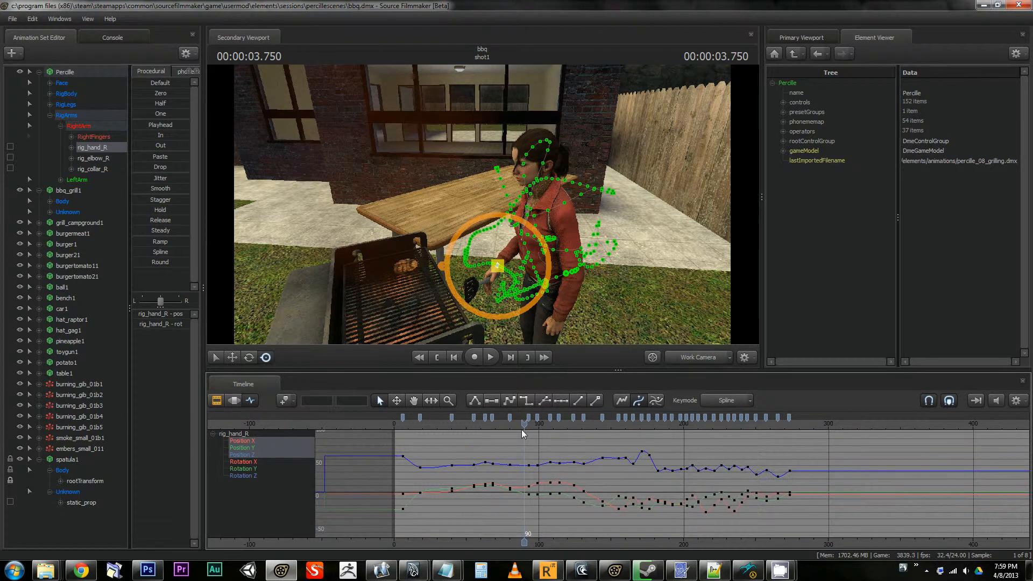
drag(524, 426, 397, 434)
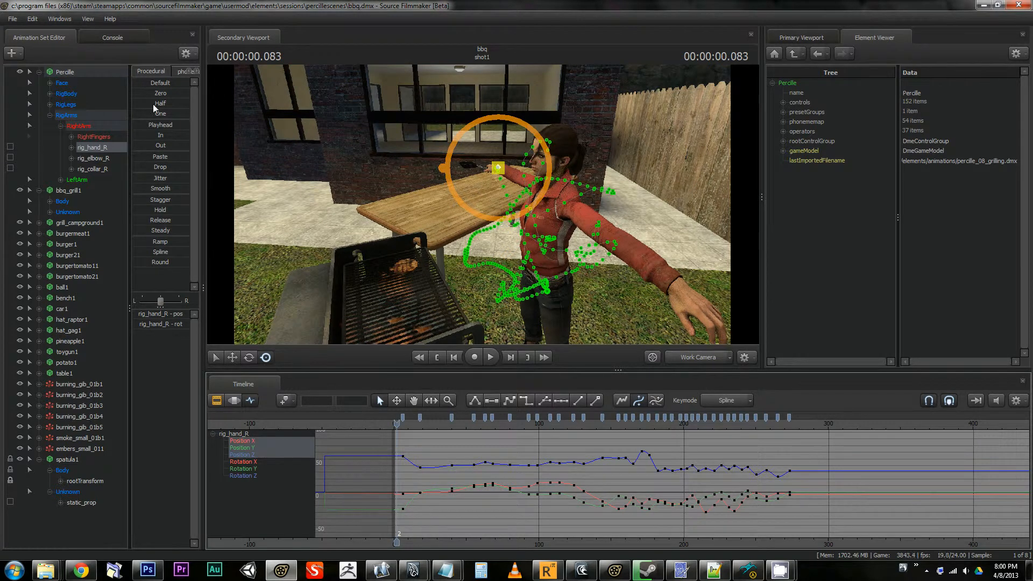
Select burgertomato11 instead of the hand control and play the keyed animation from frame 2 to 187
click(72, 73)
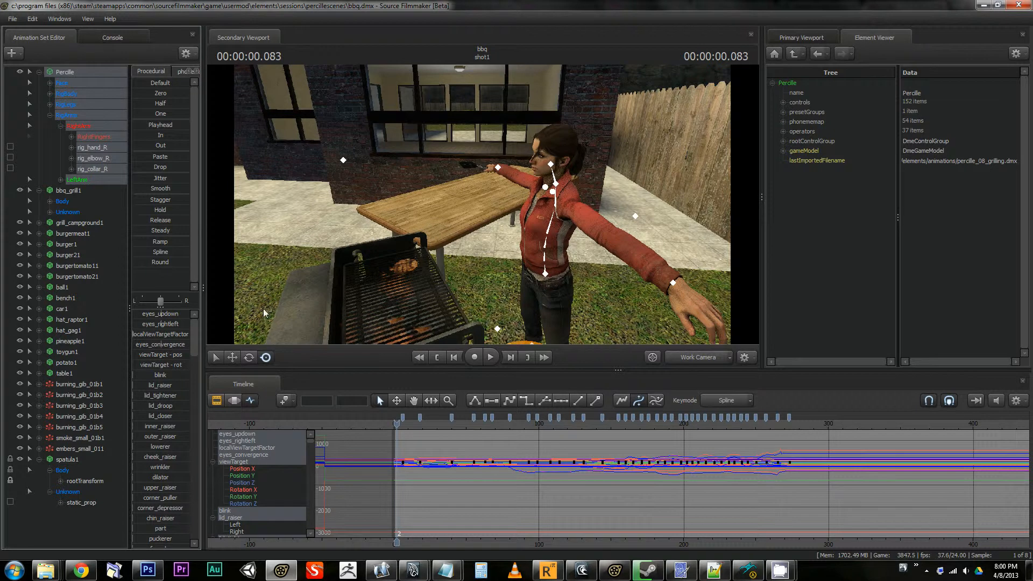
click(342, 161)
click(343, 160)
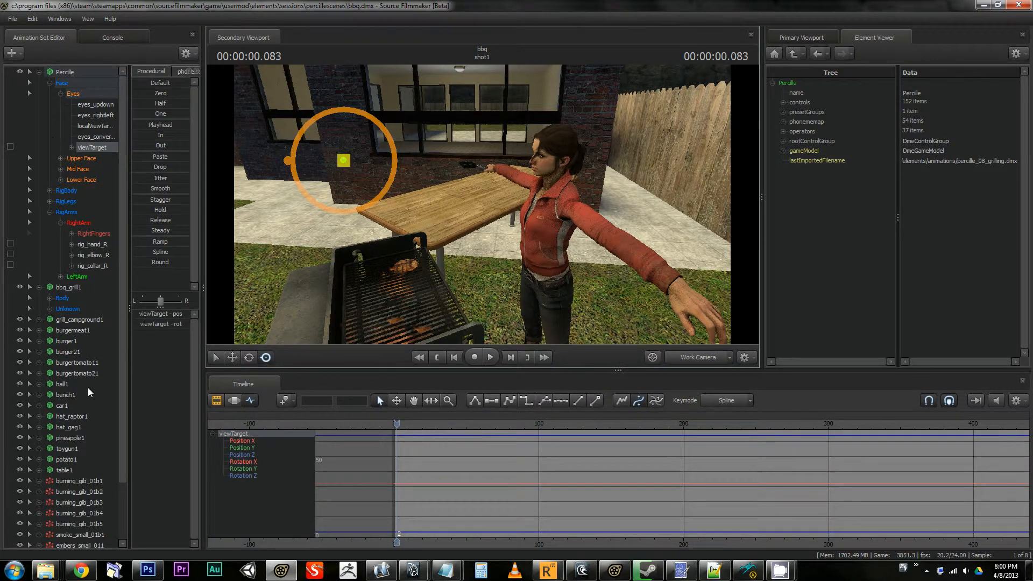
click(77, 362)
key(space)
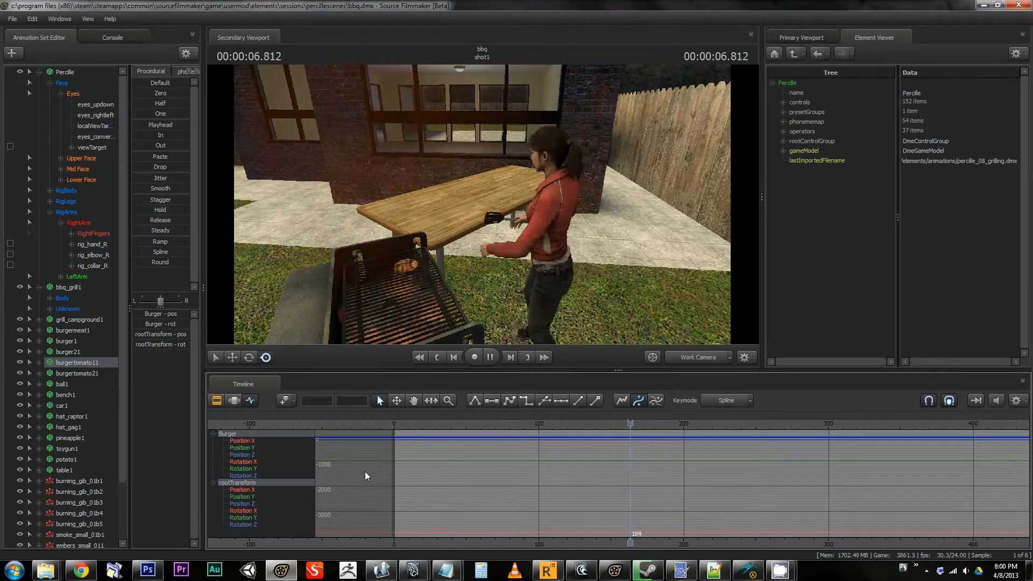
key(space)
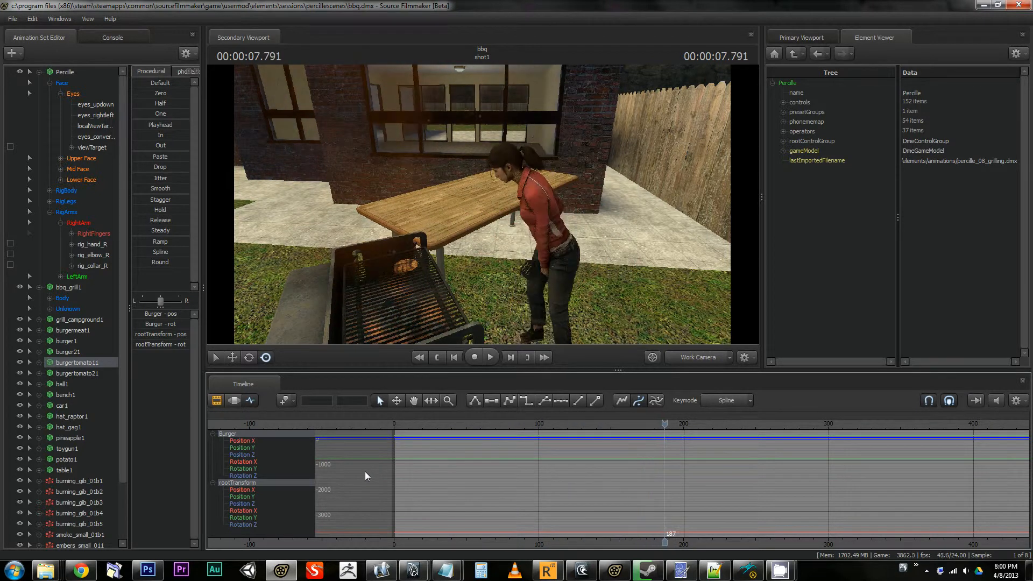
Select the character's right hand control again and scrub to frame 18 to examine all its curves
click(250, 399)
click(250, 398)
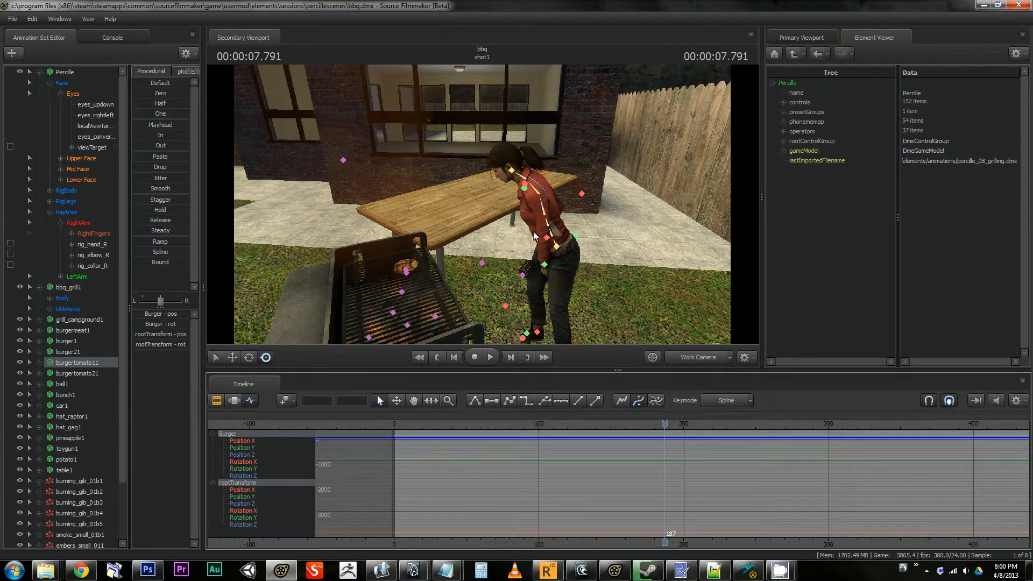
drag(492, 225, 657, 226)
drag(660, 424, 566, 424)
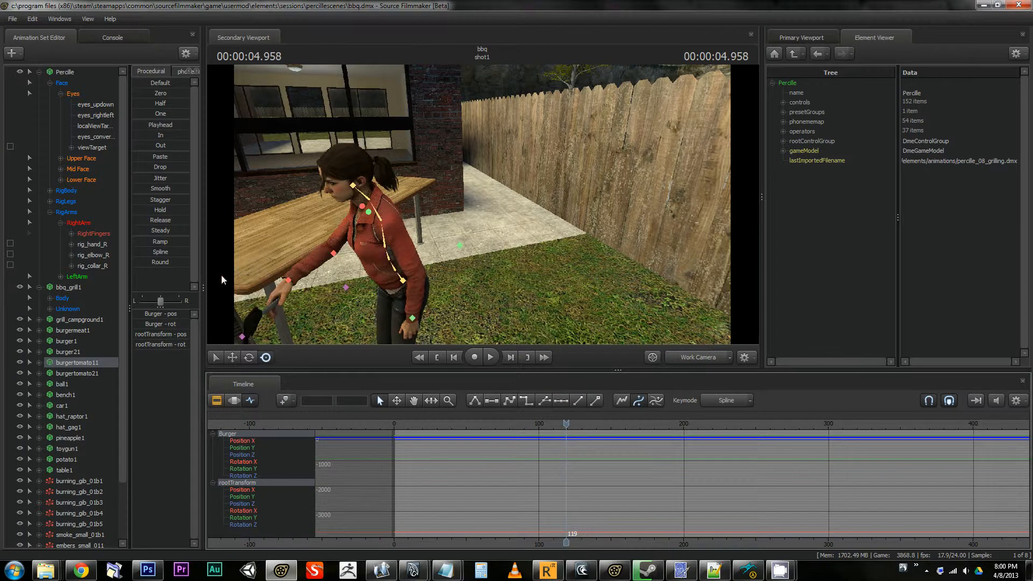
ctrl+click(287, 281)
drag(287, 281, 226, 280)
drag(570, 426, 419, 427)
drag(569, 210, 520, 333)
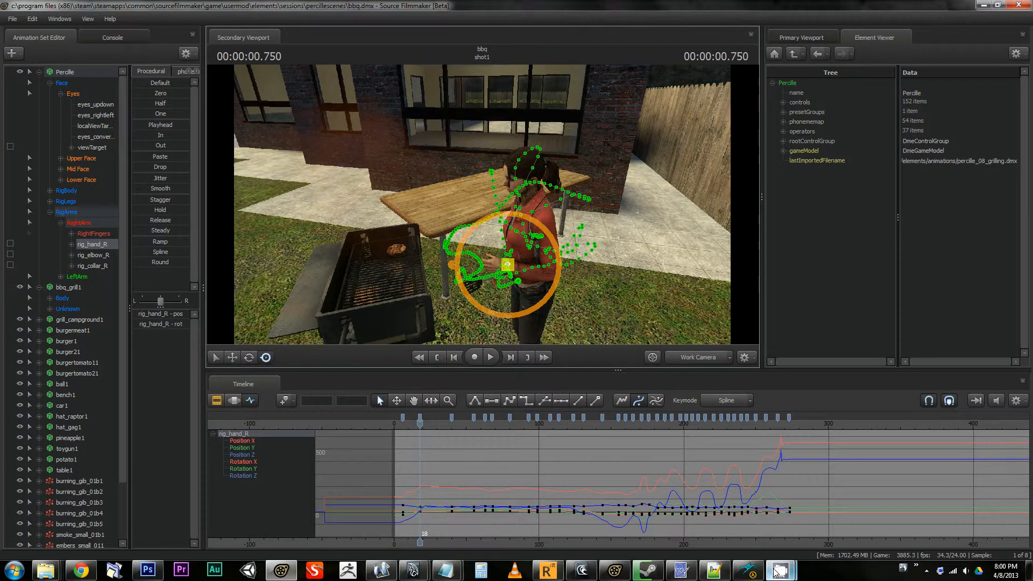
mouse_move(776, 572)
click(715, 518)
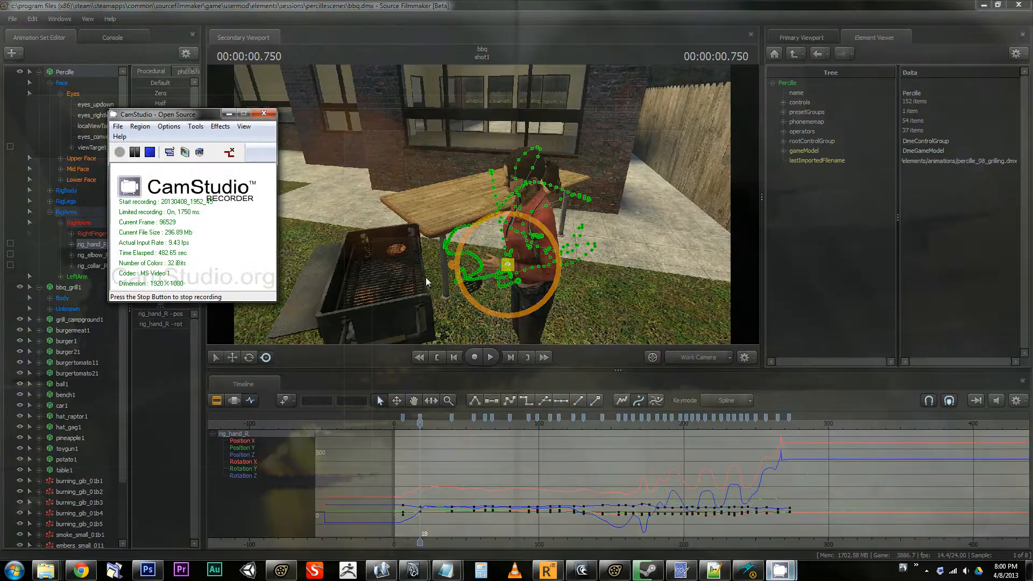